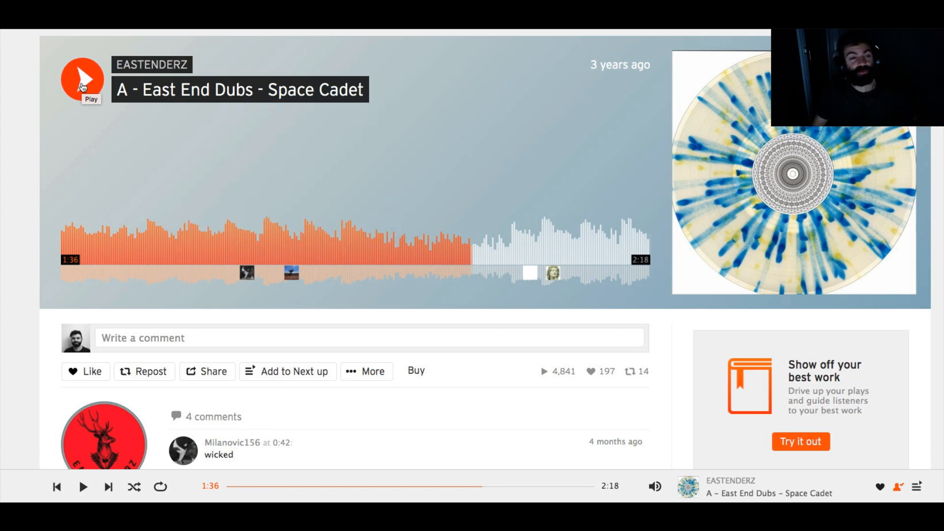
- Play East End Dubs' Space Cadet on SoundCloud, skip ahead in the waveform, then pause it
left_click(83, 86)
left_click(494, 248)
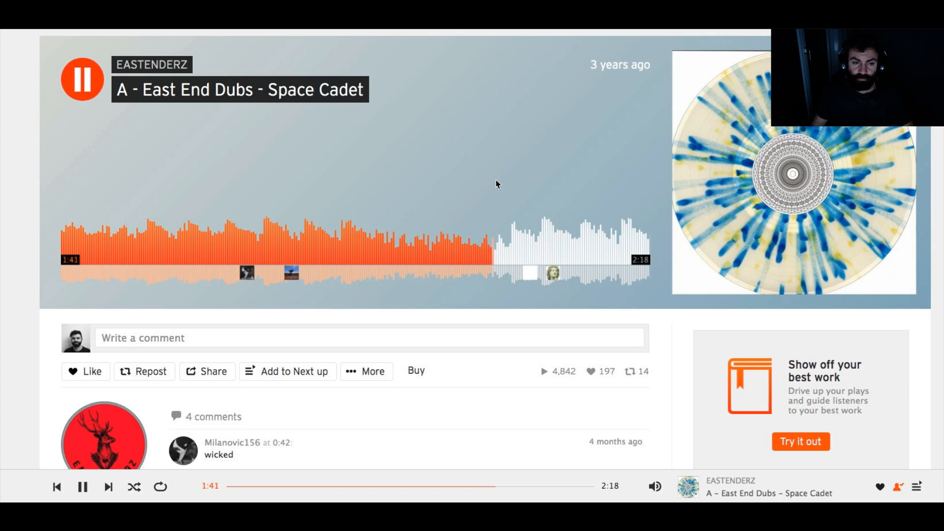
left_click(94, 87)
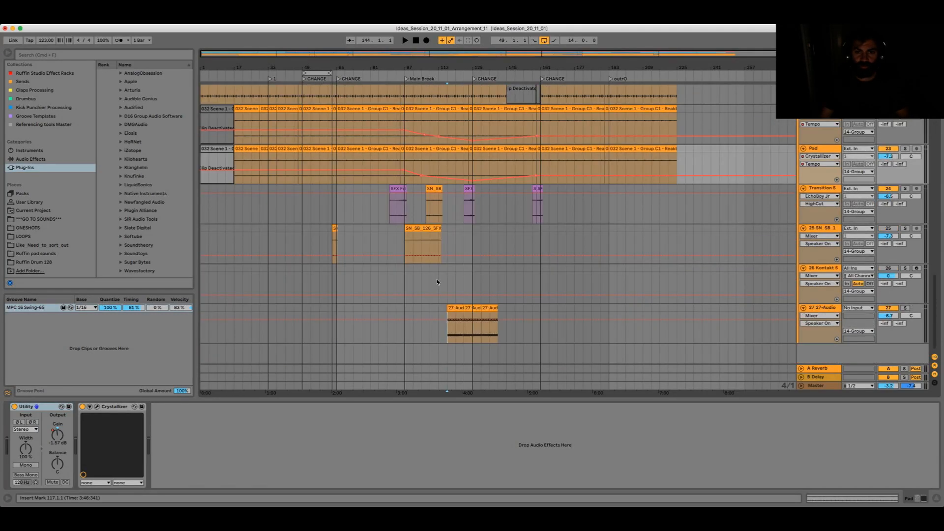
- Solo 27-Audio, play its clip, show its Track Volume envelope, then unsolo it
left_click(906, 310)
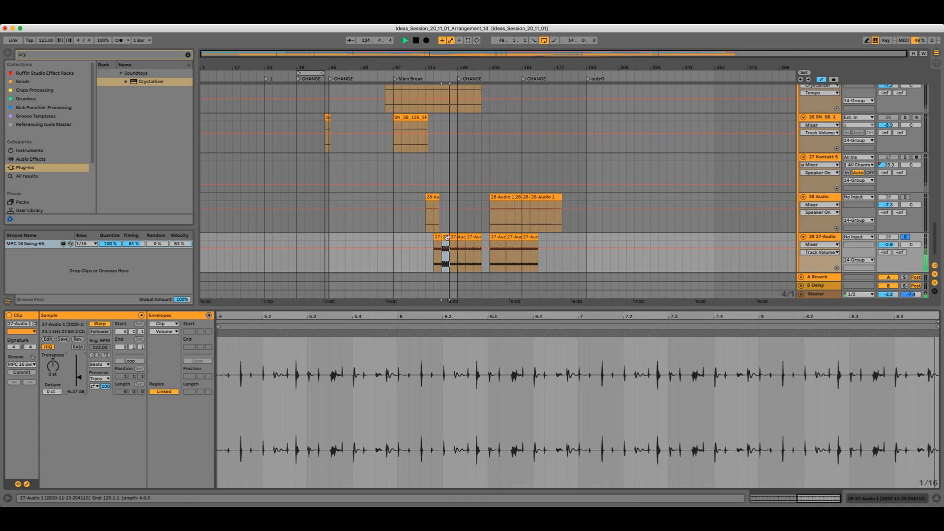
left_click(446, 237)
key("space")
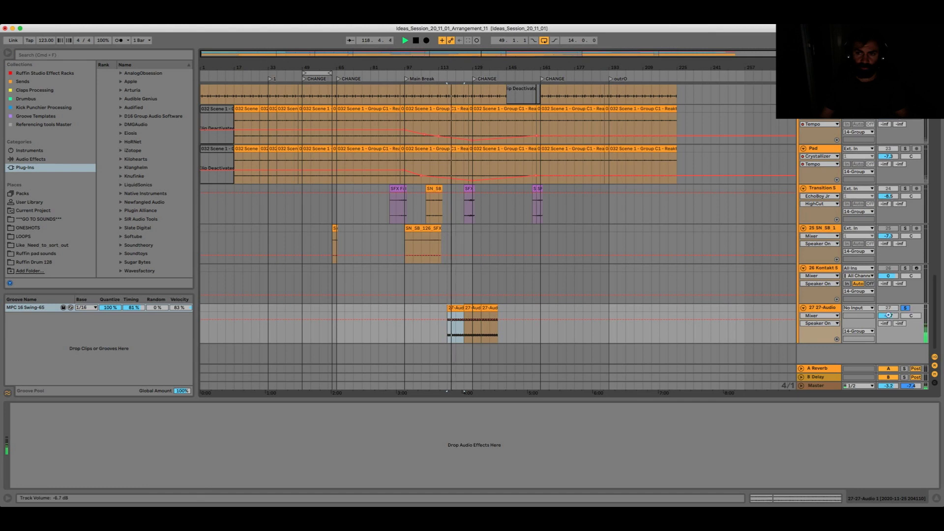
left_click(889, 315)
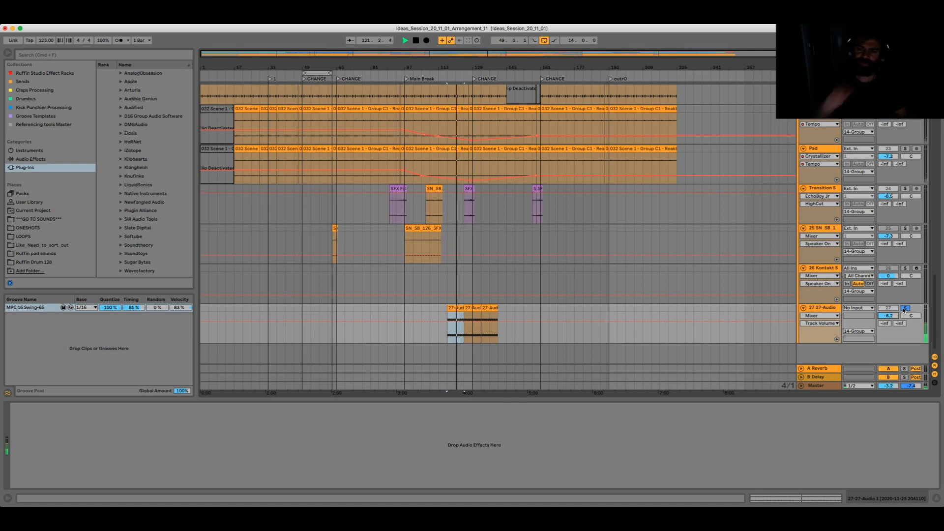
left_click(903, 309)
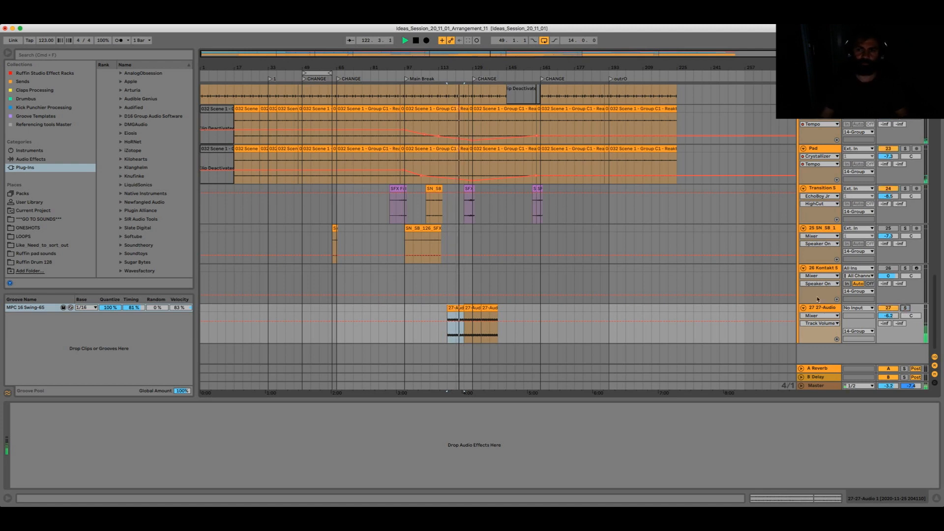
scroll(537, 249, "up", 5)
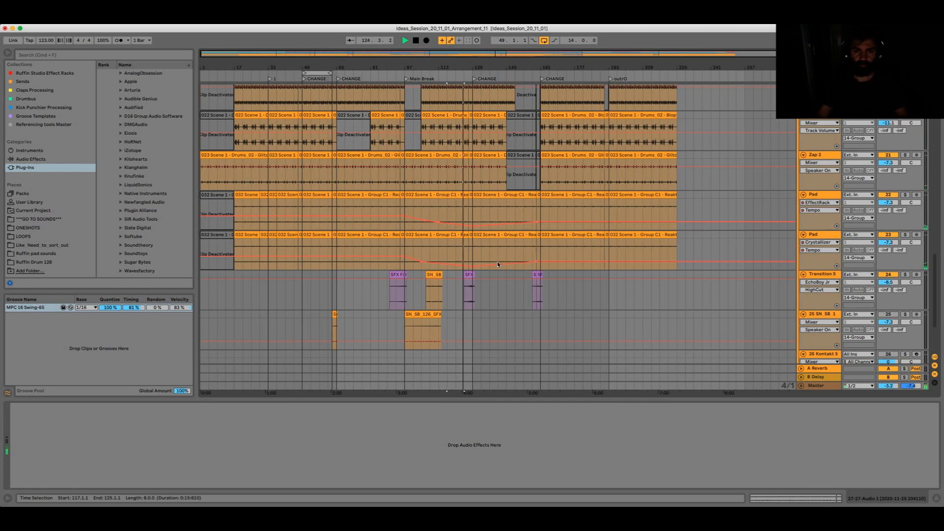
scroll(537, 249, "down", 5)
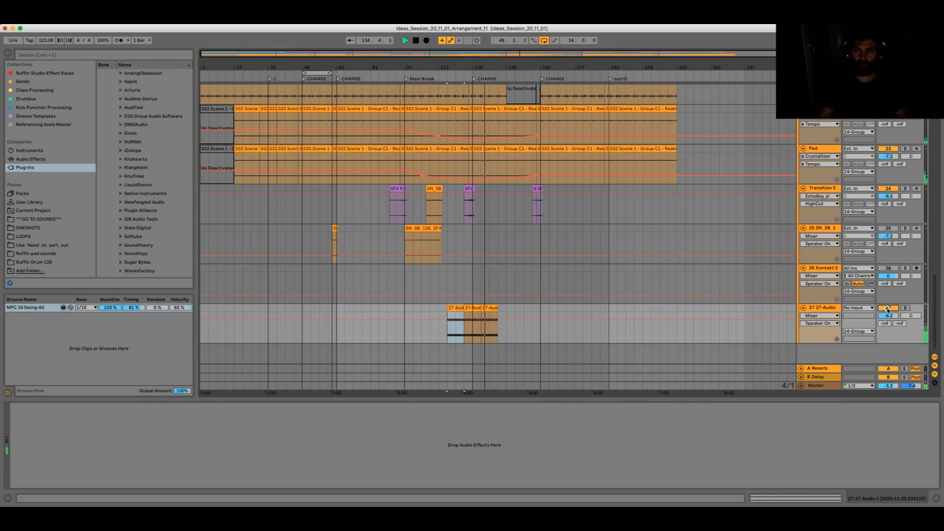
- Move the solo from the 27-Audio track to the 26 Kontakt instrument track
left_click(906, 309)
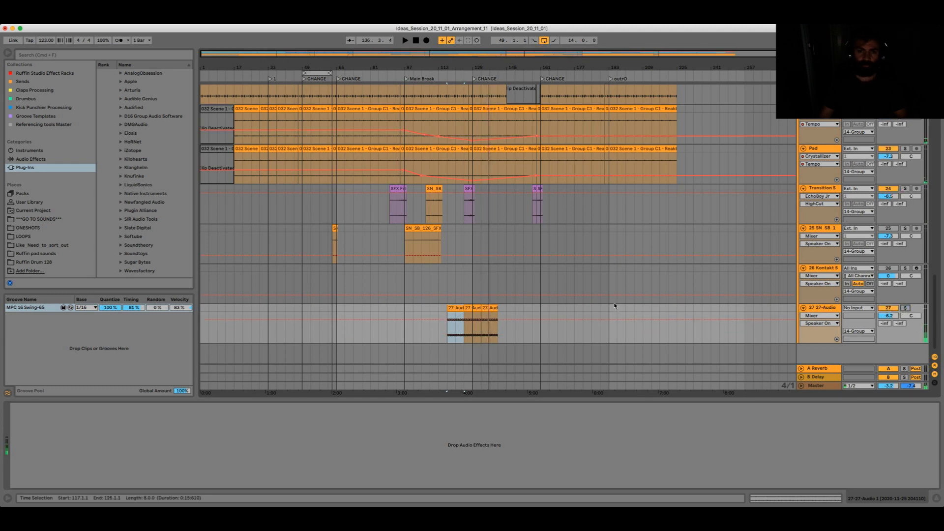
left_click(487, 285)
left_click(516, 324)
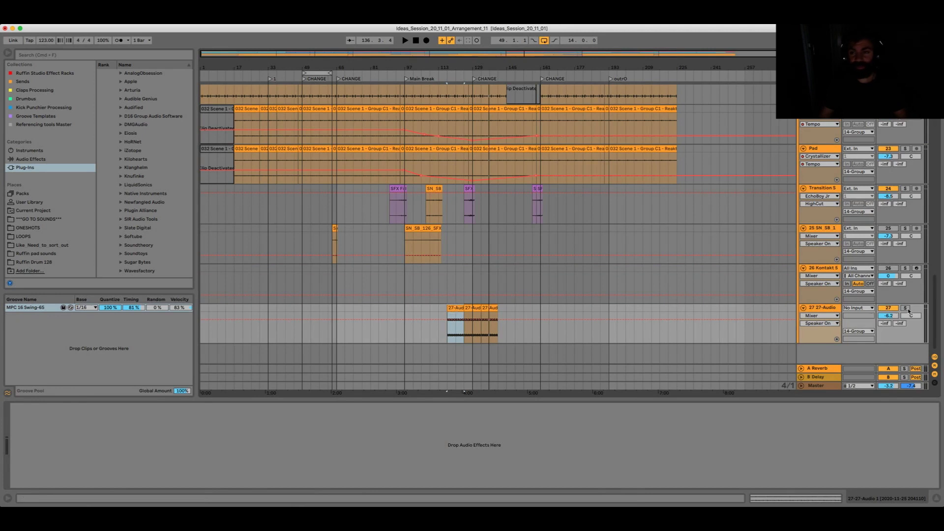
left_click(907, 268)
left_click(535, 284)
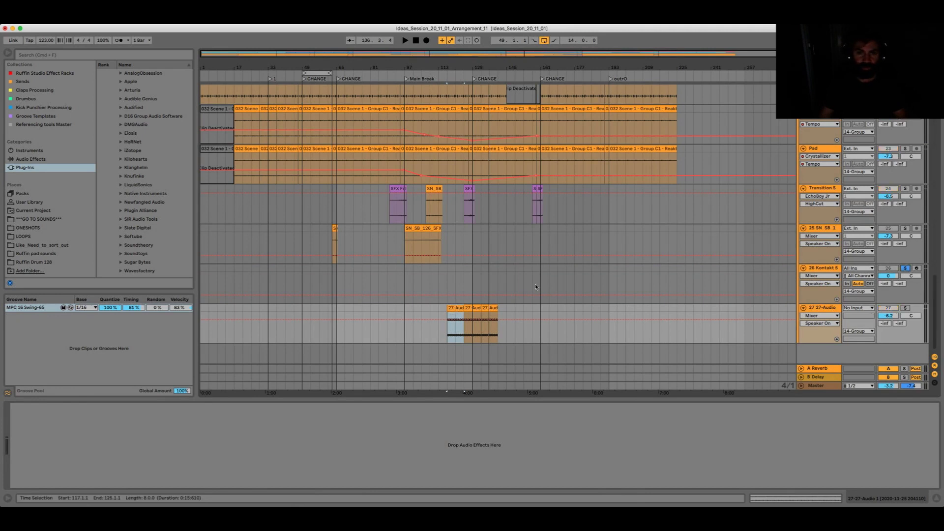
- Bring up the Kontakt 5 plugin window with RAR Vinyl Carving Station and position it on screen
left_click(449, 284)
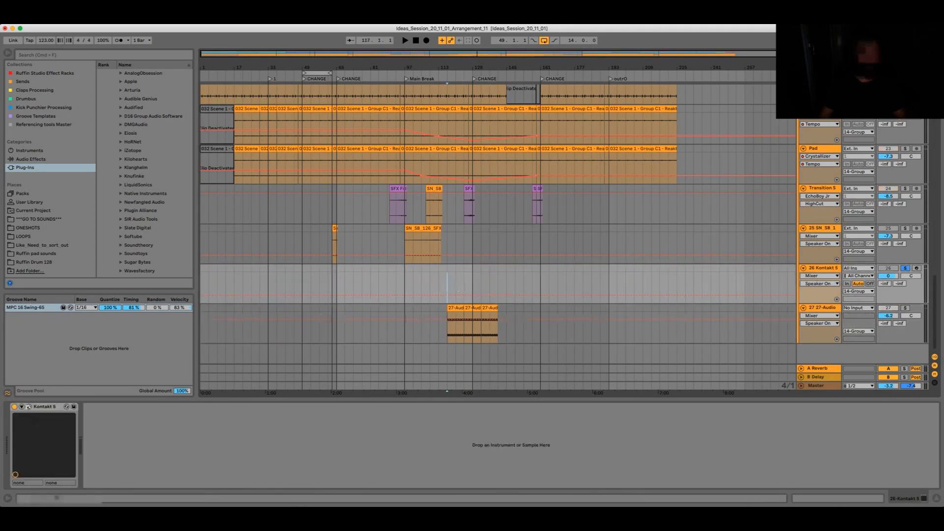
double_click(40, 406)
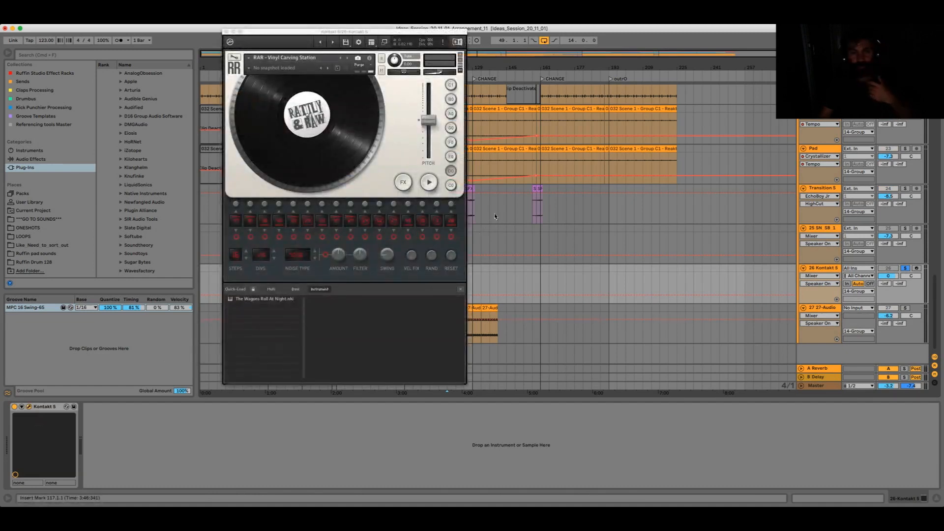
left_click_drag(385, 32, 520, 47)
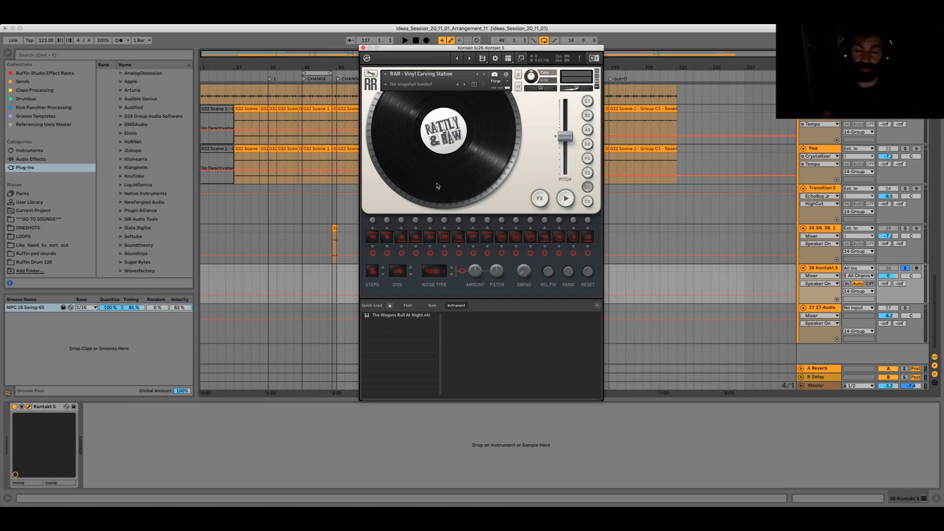
left_click_drag(386, 53, 386, 47)
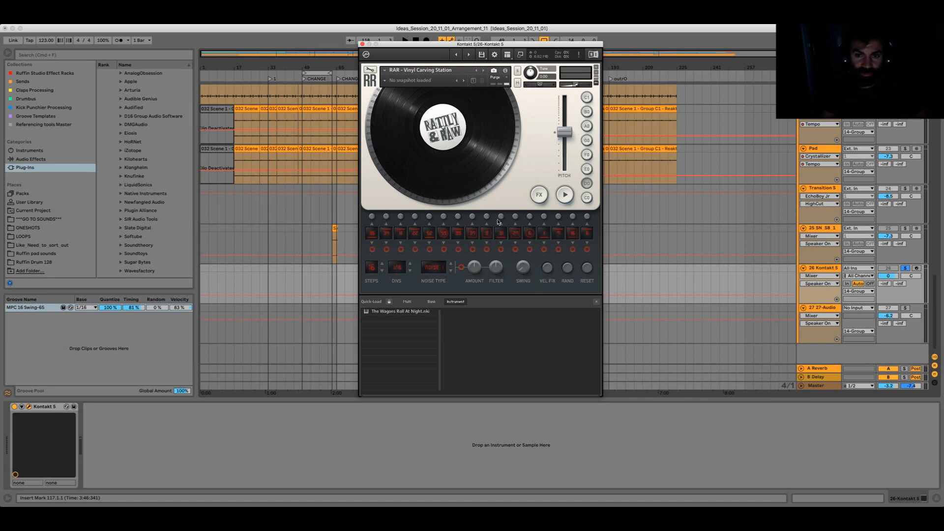
- Browse the noise sample grid across the low, low-mid, high-mid and high bands, auditioning samples 38, 39, 44 and 45
left_click(372, 235)
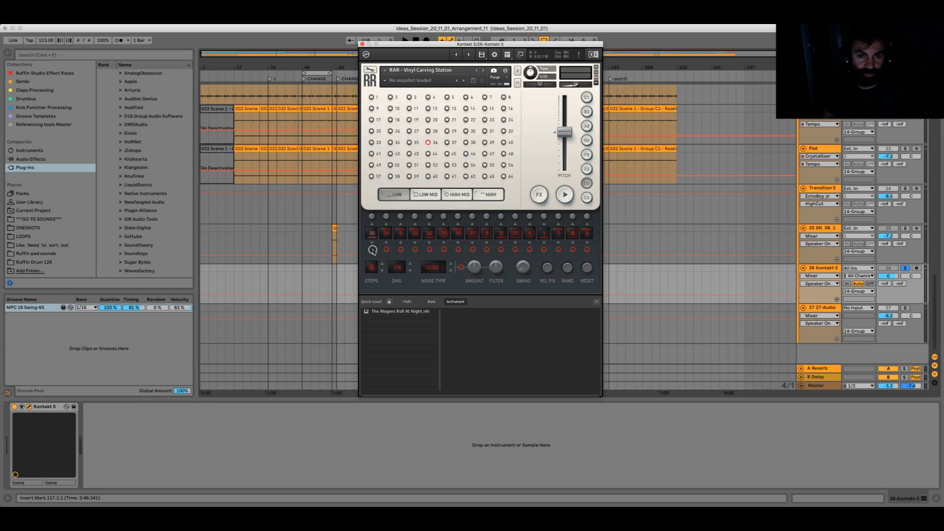
left_click(428, 197)
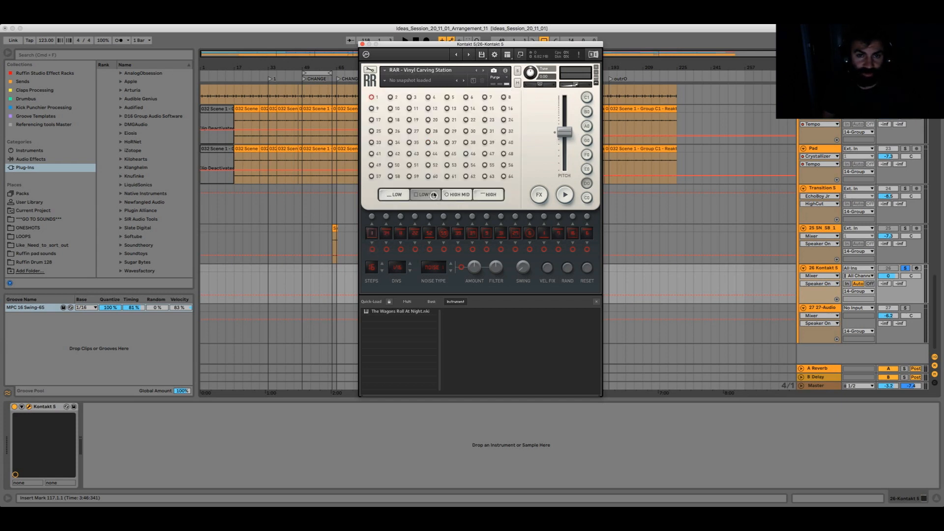
left_click(393, 196)
left_click(426, 194)
left_click(459, 195)
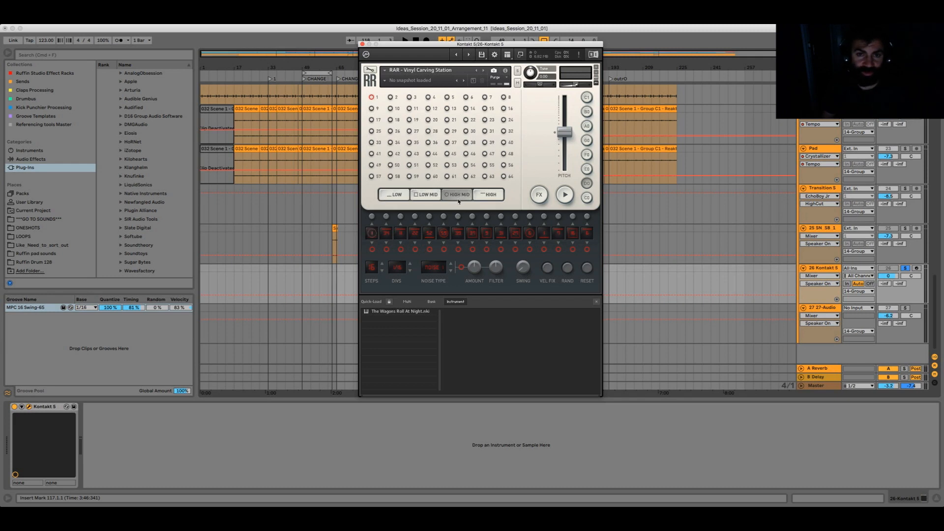
left_click(490, 197)
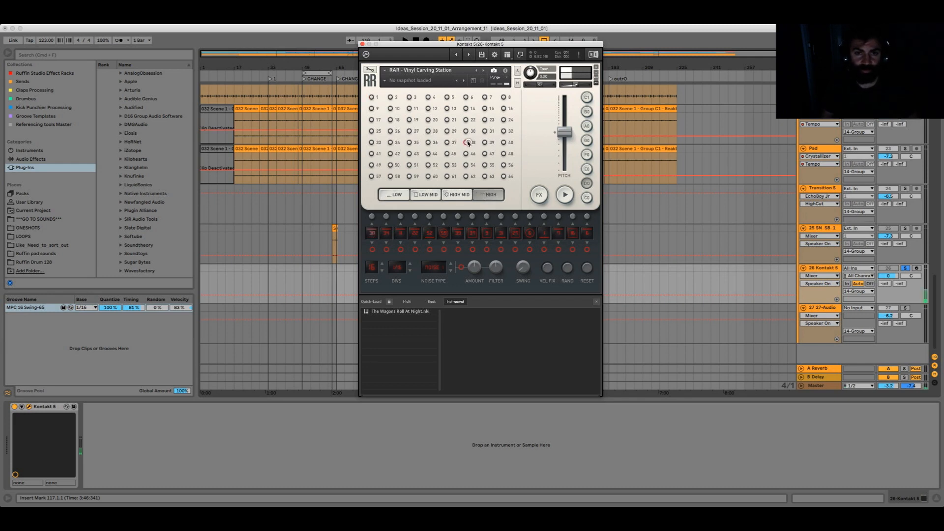
left_click(467, 142)
left_click(485, 131)
left_click(486, 143)
left_click(466, 154)
left_click(429, 154)
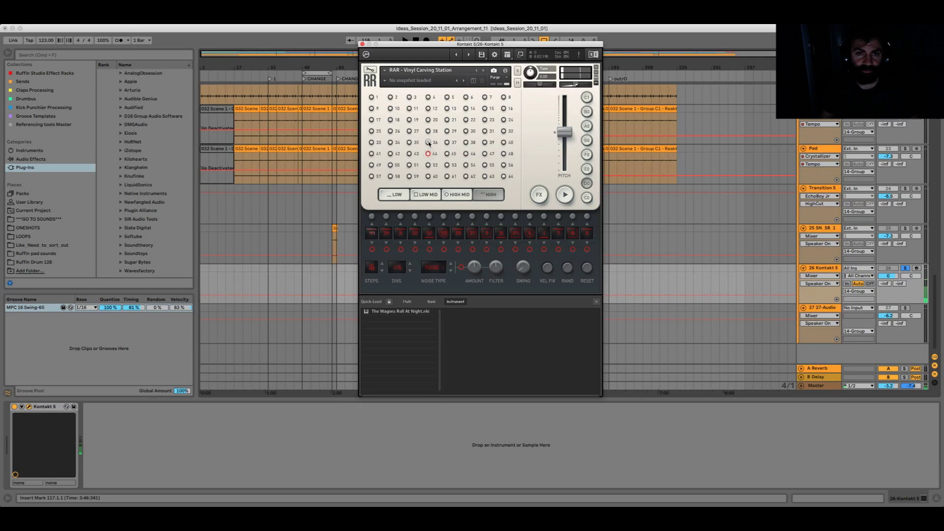
- Settle on noise sample 45 in the low-mid band, start the crackle playing and switch off one sequencer step
left_click(395, 194)
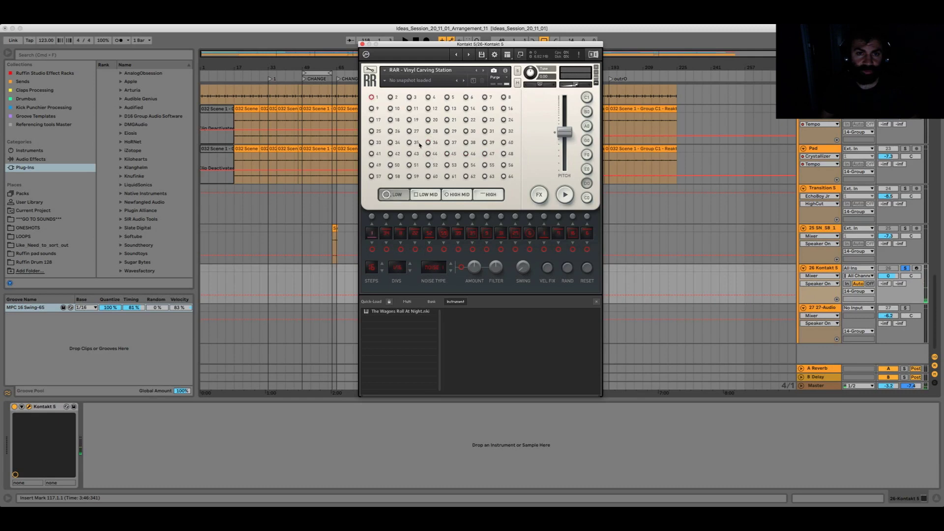
left_click(448, 154)
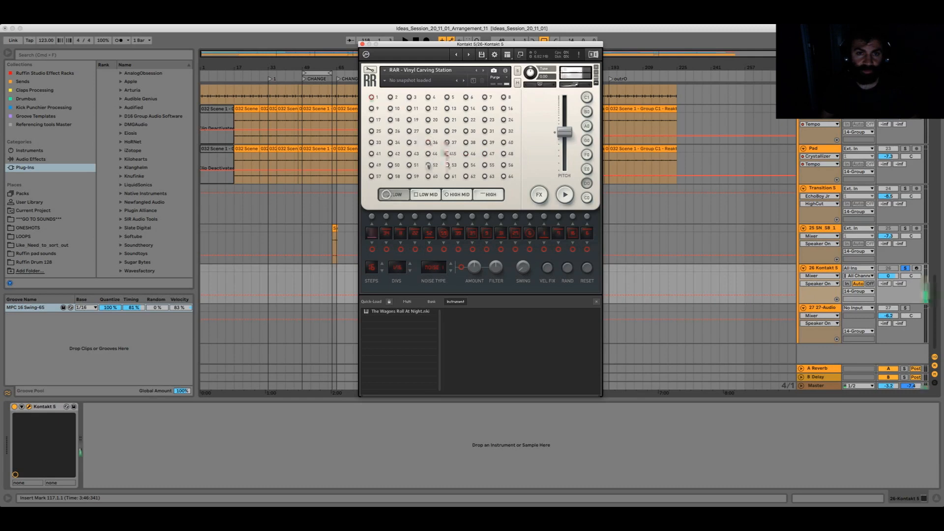
left_click(426, 195)
left_click(446, 153)
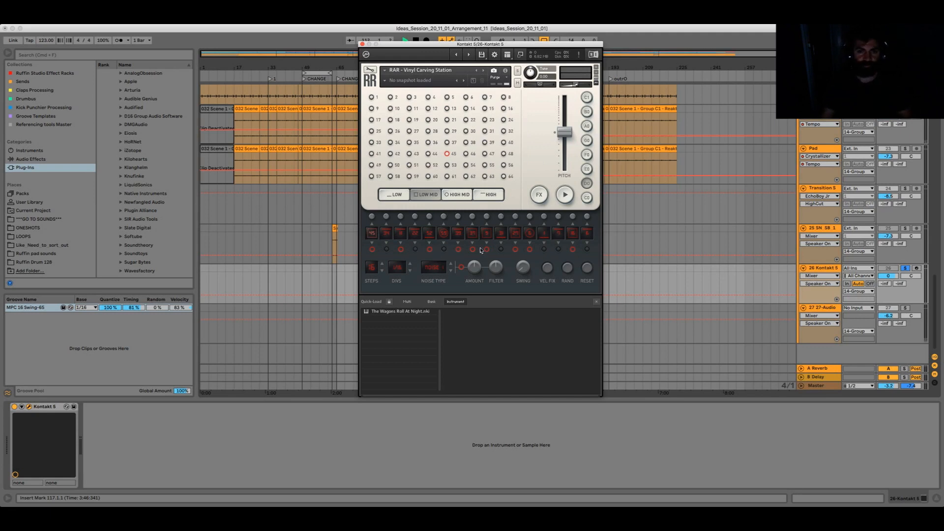
left_click(565, 193)
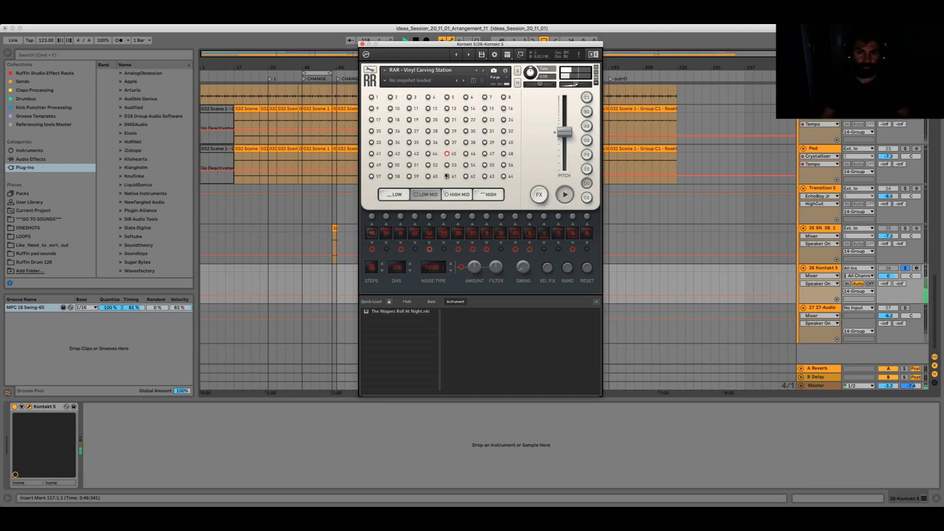
left_click(488, 249)
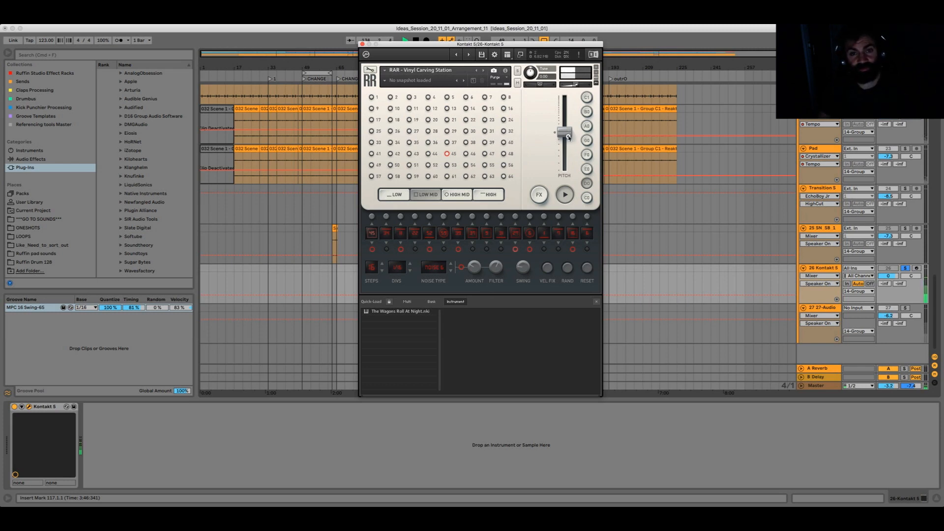
- Lower the Pitch fader slightly and enable Distortion and Reverb on the FX page
left_click_drag(568, 134, 568, 142)
left_click(540, 196)
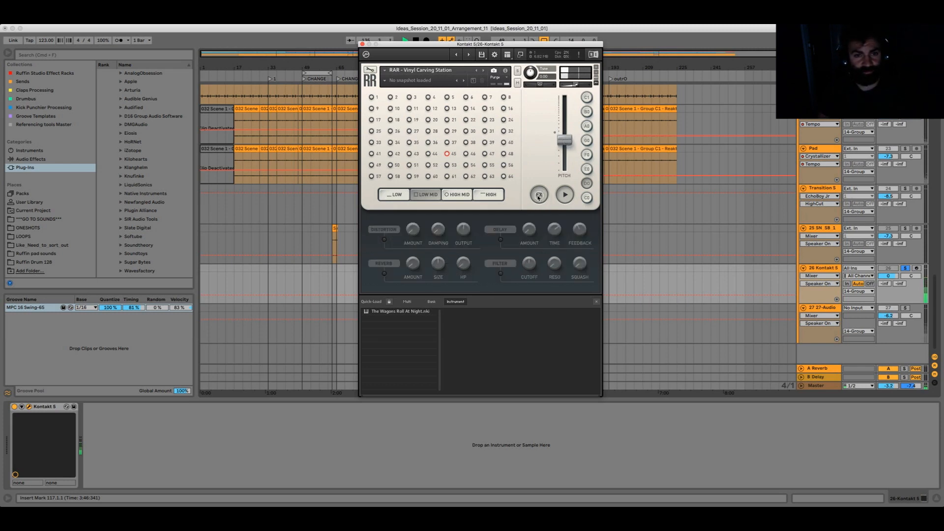
left_click(383, 240)
left_click(384, 272)
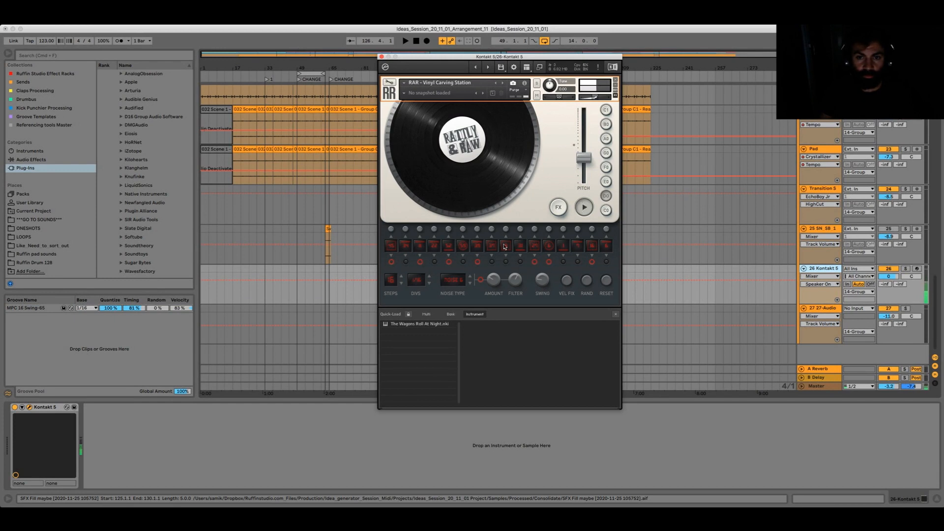
- Turn on one more step LED in the lower row of the crackle sequencer
left_click(463, 263)
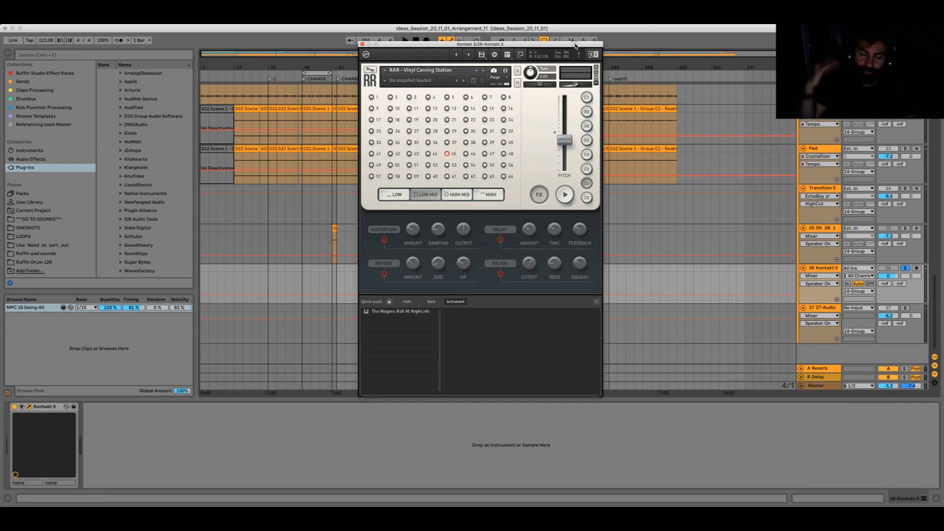
- Move the Kontakt window out of the way to reveal the 27-Audio clips in the arrangement
left_click_drag(575, 45, 607, 55)
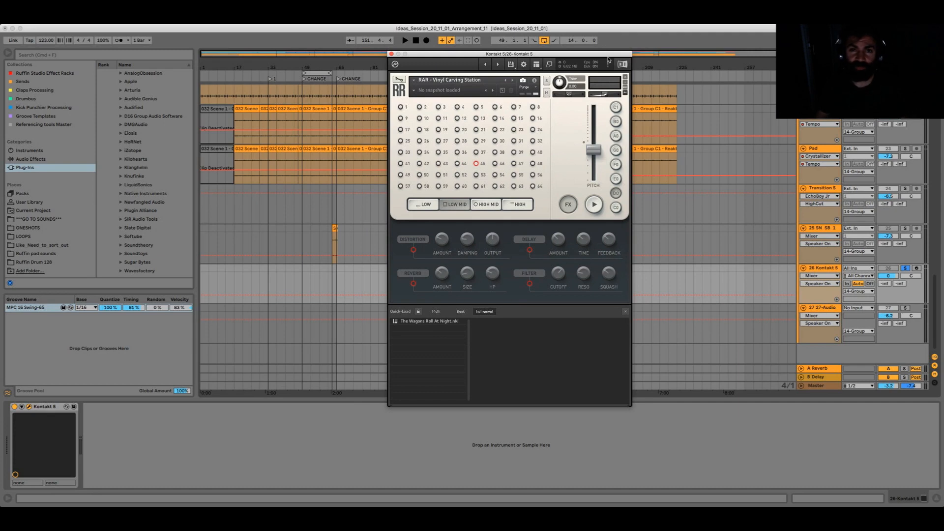
mouse_move(608, 56)
left_mouse_down()
mouse_move(396, 28)
mouse_move(445, 29)
left_mouse_up()
left_click(827, 270)
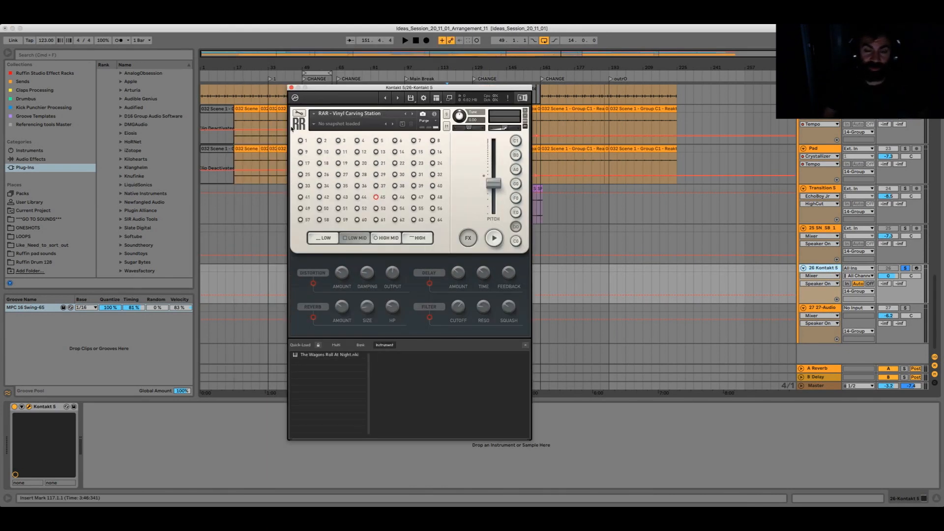
left_click_drag(407, 88, 471, 81)
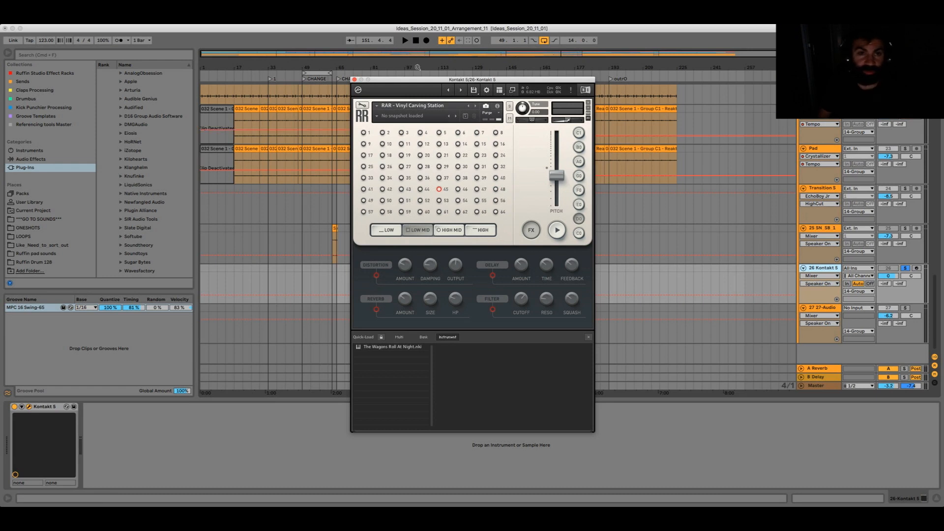
left_click_drag(427, 80, 435, 81)
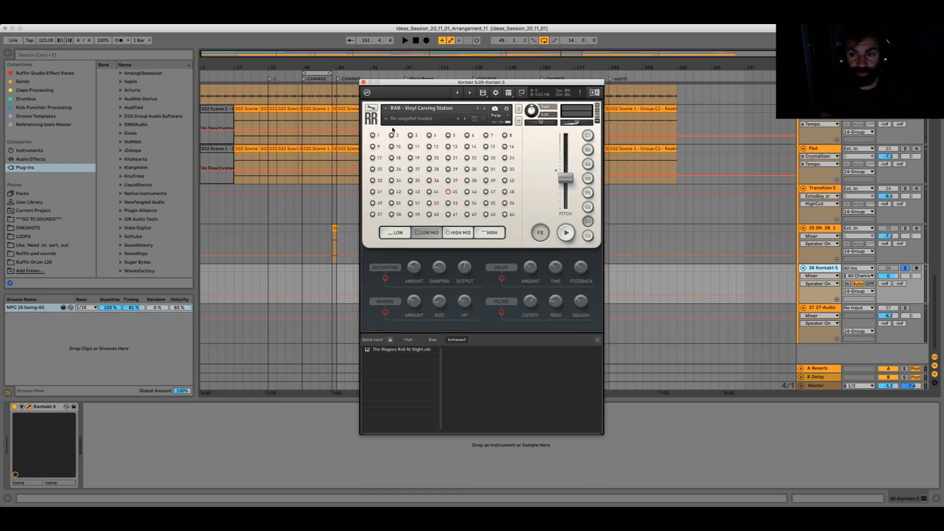
left_click_drag(419, 85, 170, 99)
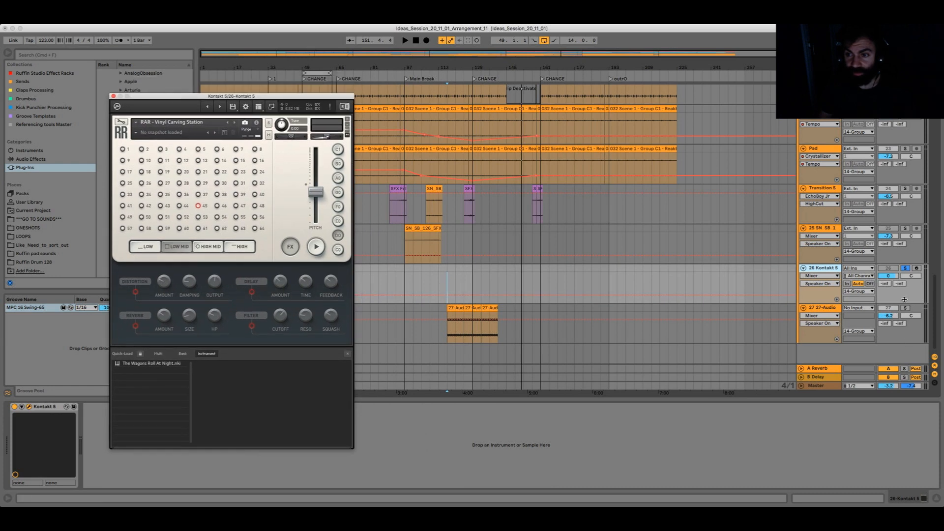
left_click(905, 270)
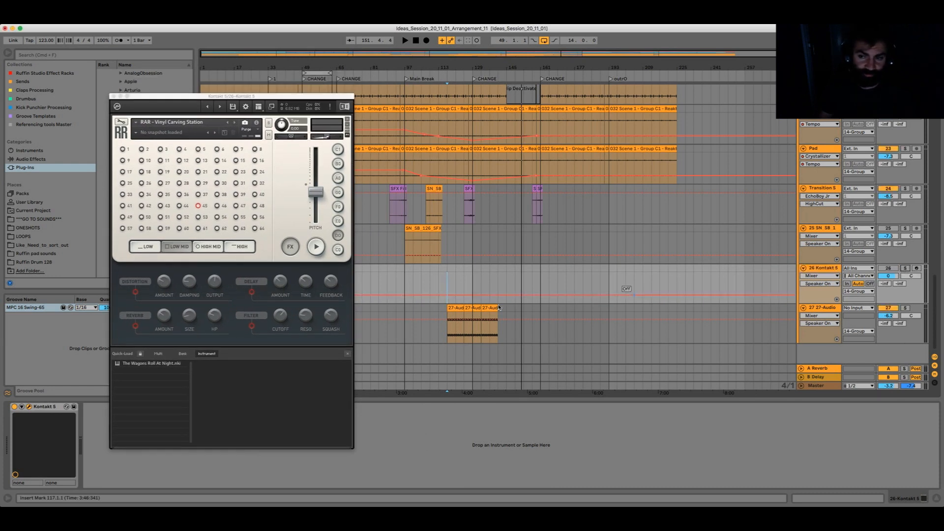
- Play the recorded crackle on 27-Audio from bar 117 and select its track volume field
left_click(454, 325)
key("space")
left_click(890, 315)
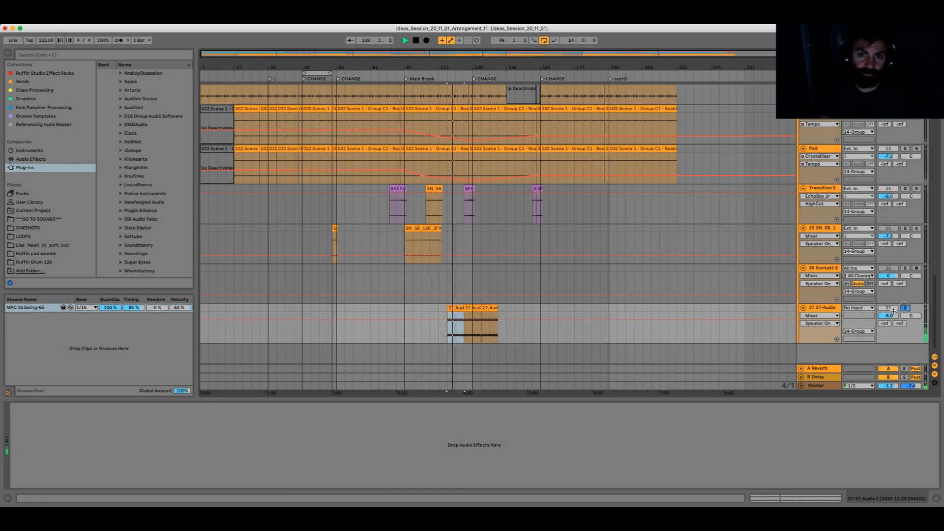
- Lower the 27-Audio track volume to -6.0 dB, then settle it at -5.6 dB
left_click_drag(889, 315, 897, 316)
left_click(472, 325)
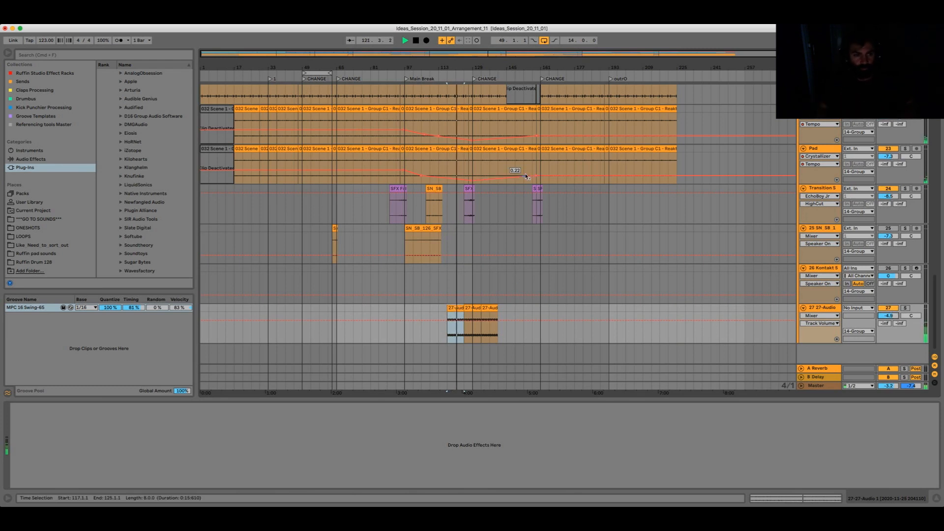
mouse_move(472, 325)
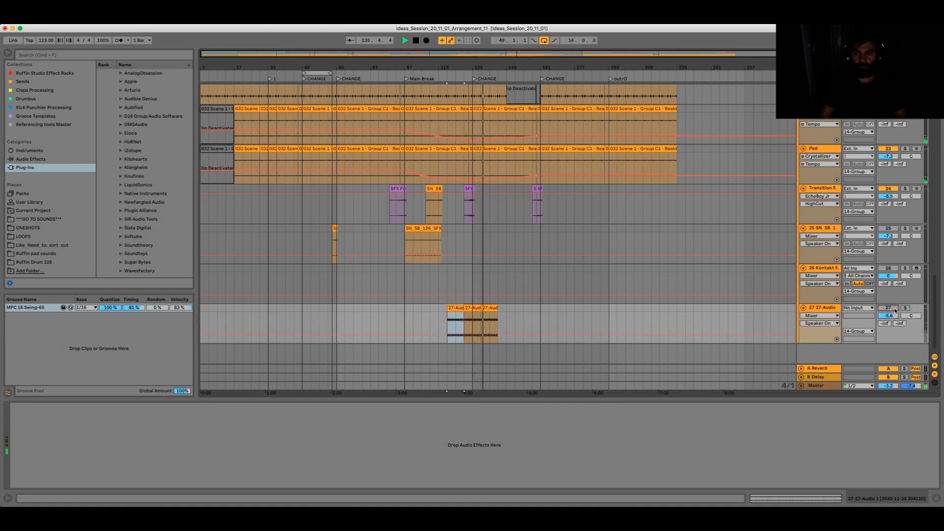
left_click(890, 316)
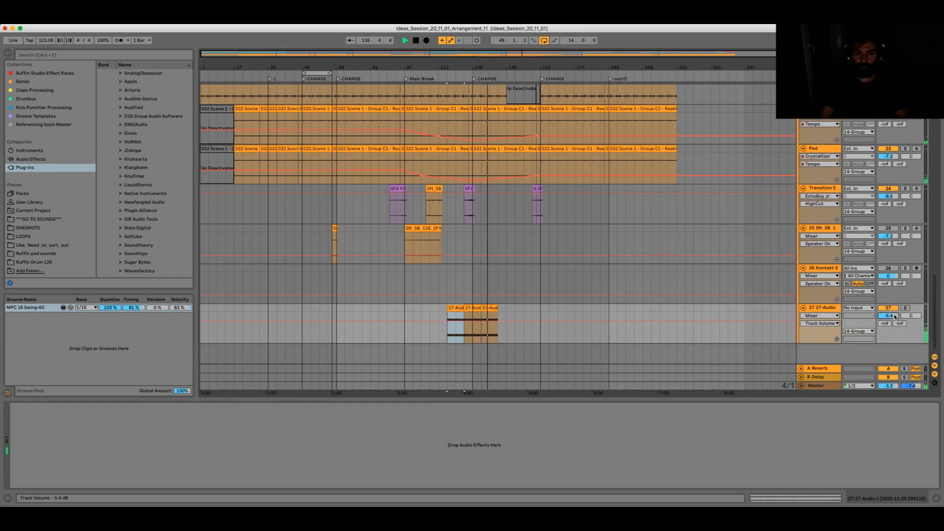
- Select the 27-Audio clip over bars 117–125, stop playback and reopen the Kontakt 5 window
left_click(458, 307)
left_click(473, 324)
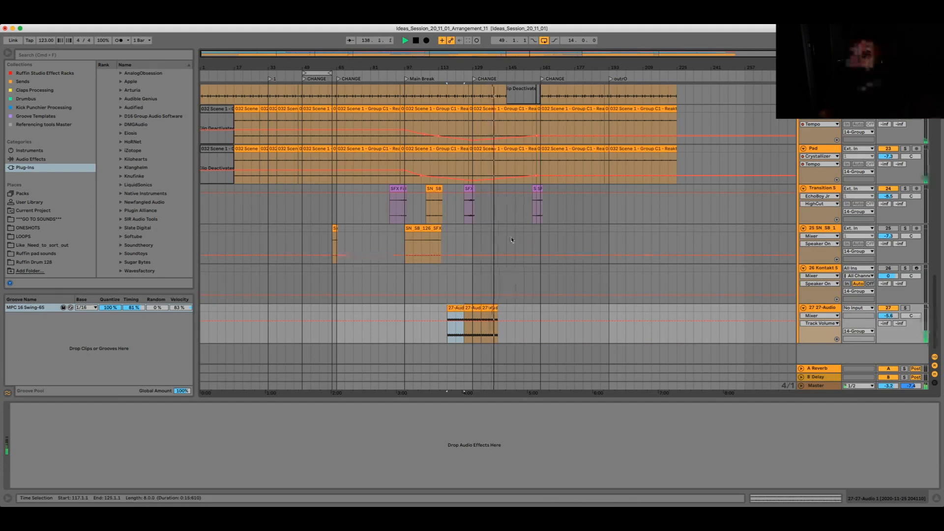
key("space")
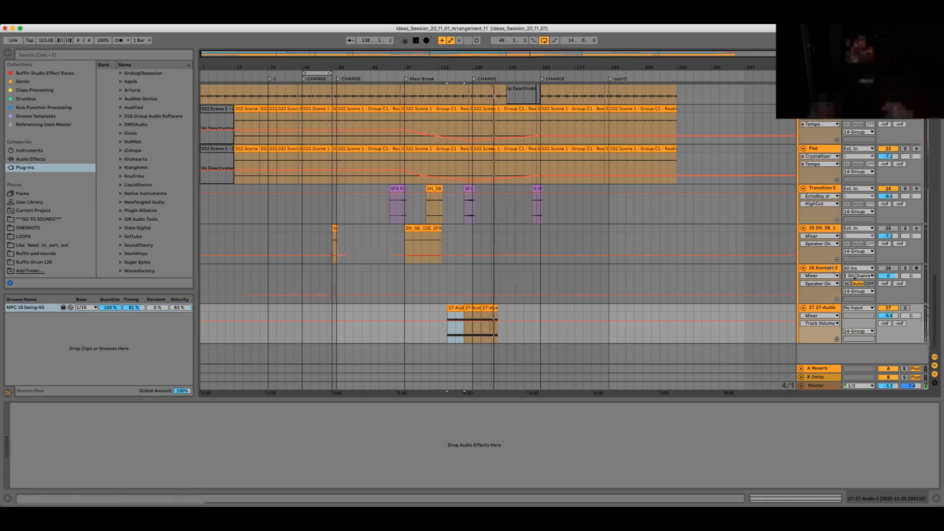
double_click(819, 268)
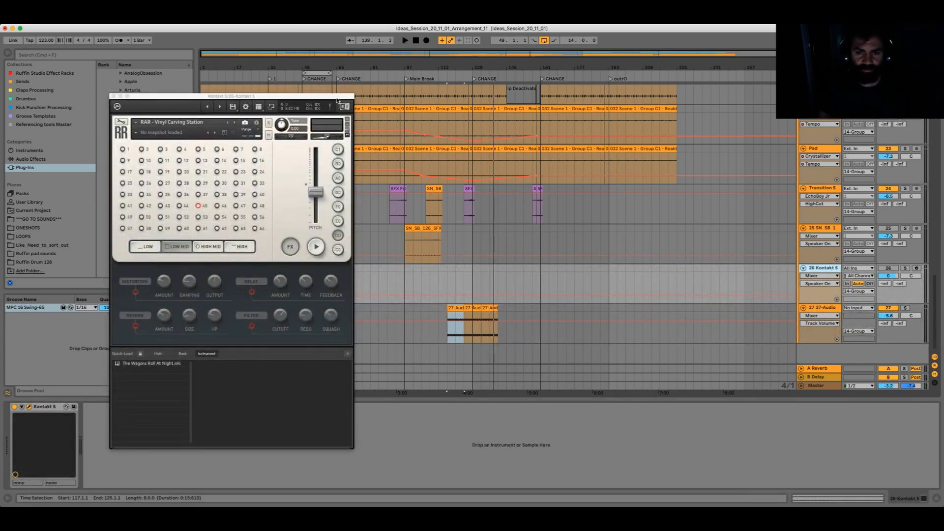
- Drag the Vinyl Carving Station window toward the centre before closing it
left_click_drag(336, 99, 543, 144)
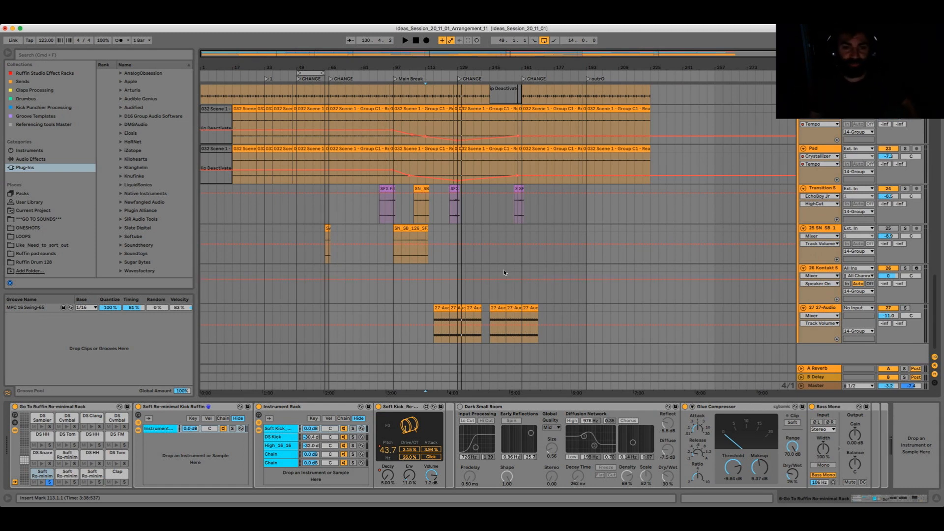
scroll(493, 272, "up", 2)
scroll(492, 272, "up", 3)
scroll(492, 273, "up", 3)
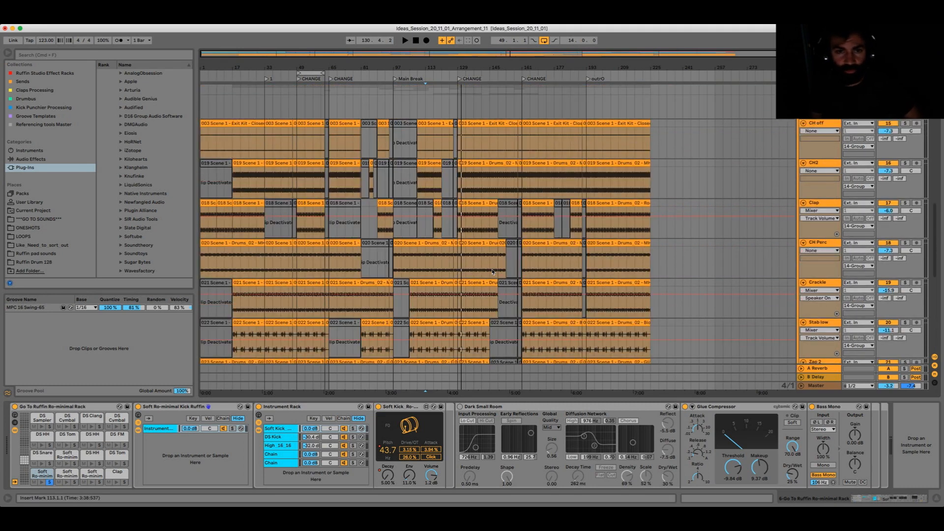
scroll(492, 272, "up", 3)
scroll(493, 272, "up", 4)
scroll(493, 272, "up", 4)
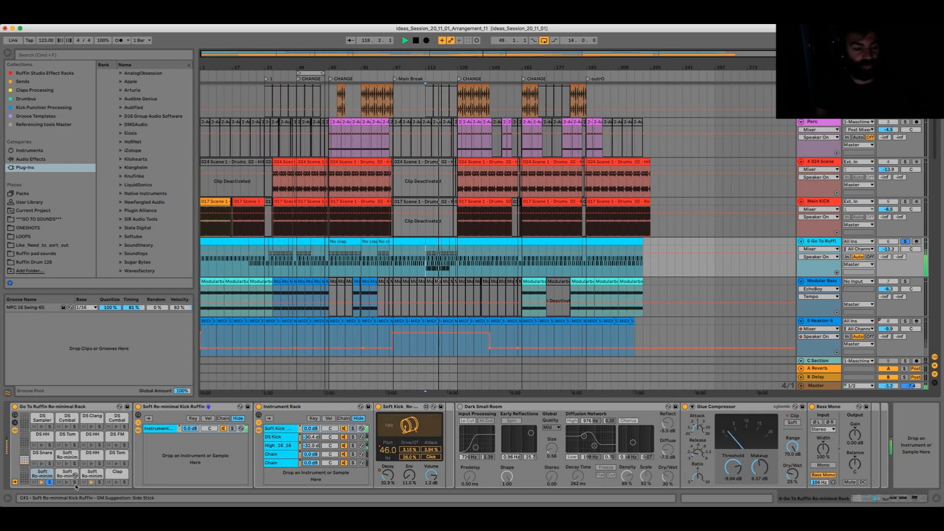
- Stop playback after auditioning the arrangement with the new crackle layer
key("space")
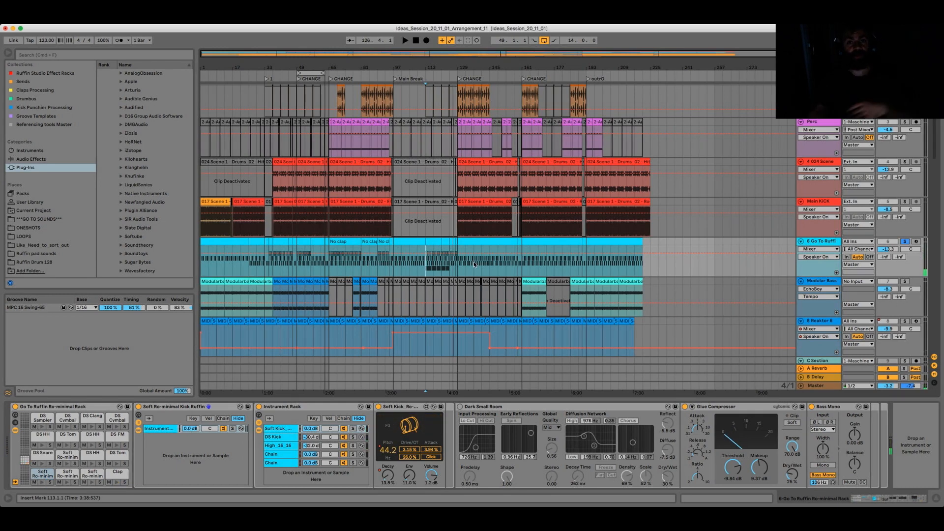